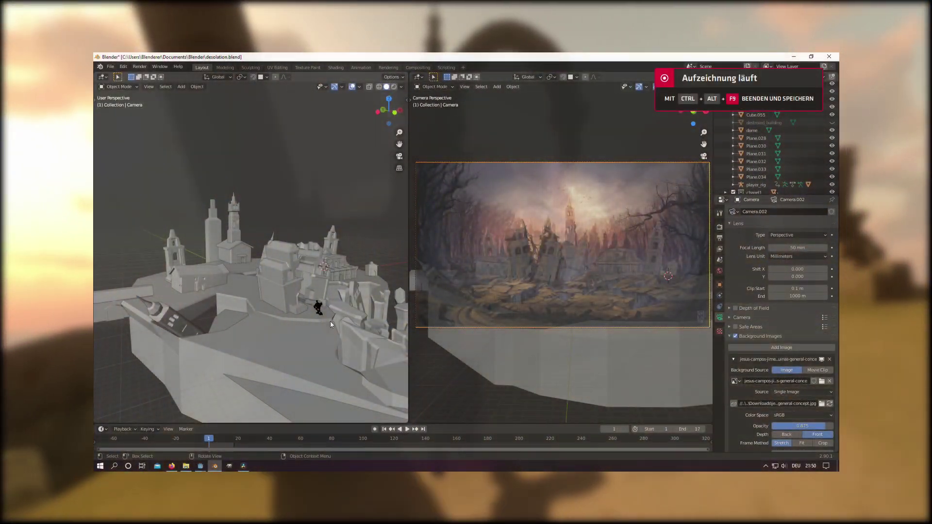
# Lower the opacity of the concept-art background image shown over the camera view
pyautogui.moveTo(330, 325)
pyautogui.mouseDown(button='middle')
pyautogui.moveTo(306, 316)
pyautogui.moveTo(340, 318)
pyautogui.mouseUp(button='middle')
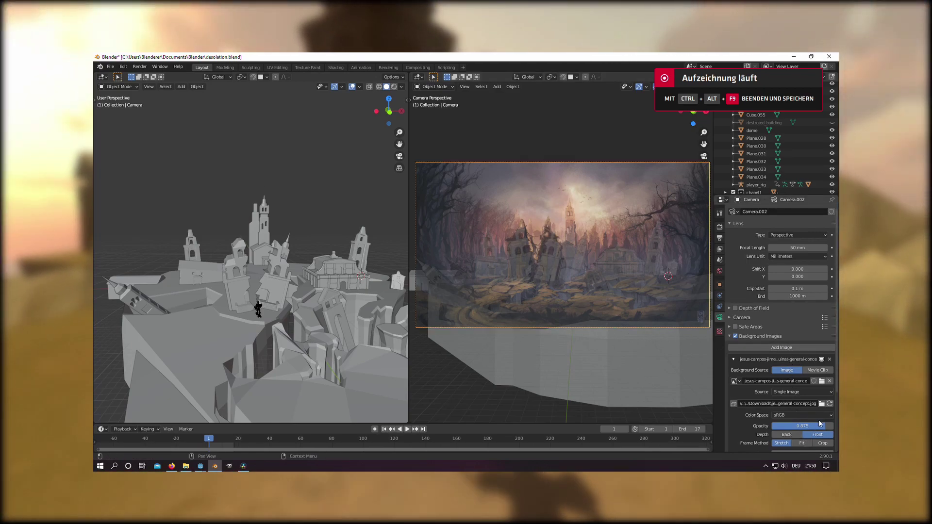
pyautogui.moveTo(822, 429); pyautogui.dragTo(799, 426)
pyautogui.moveTo(314, 350); pyautogui.dragTo(321, 325, button='middle')
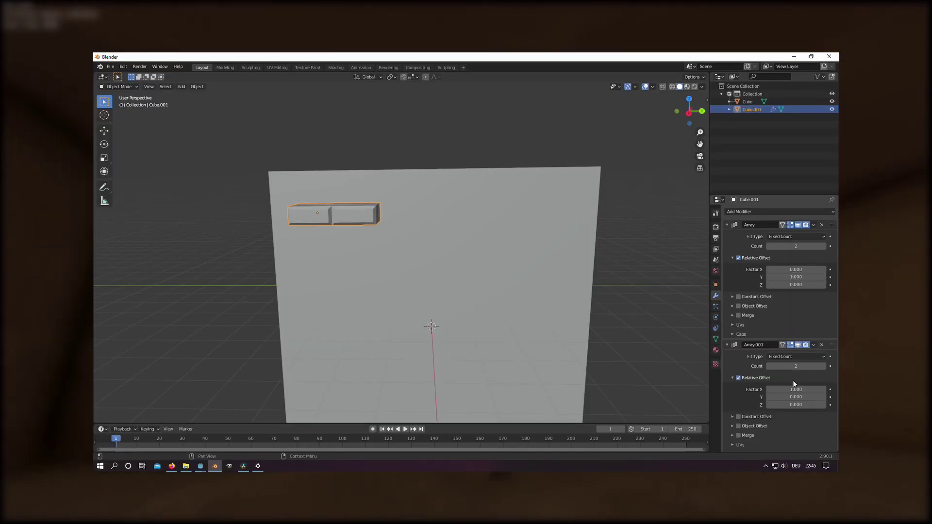
# Set the second Array modifier's relative offset to 0 in X and -1 in Z to stack a second row of bricks
pyautogui.write('0')
pyautogui.press('Tab')
pyautogui.press('Tab')
pyautogui.write('-1')
pyautogui.press('Return')
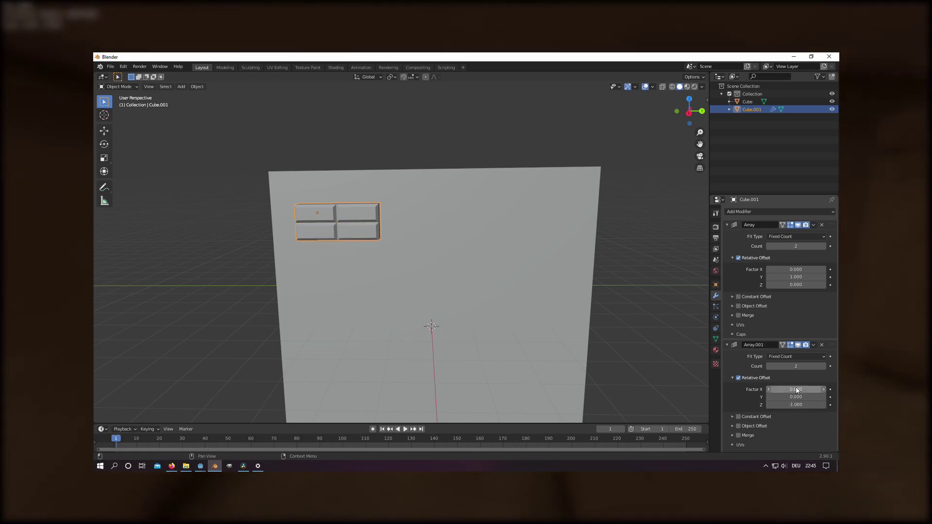
# Space out the bricks by setting the second array's Z factor to -1.1 and the first array's Y factor to 1.1
pyautogui.doubleClick(777, 405)
pyautogui.write('-1.1')
pyautogui.press('Return')
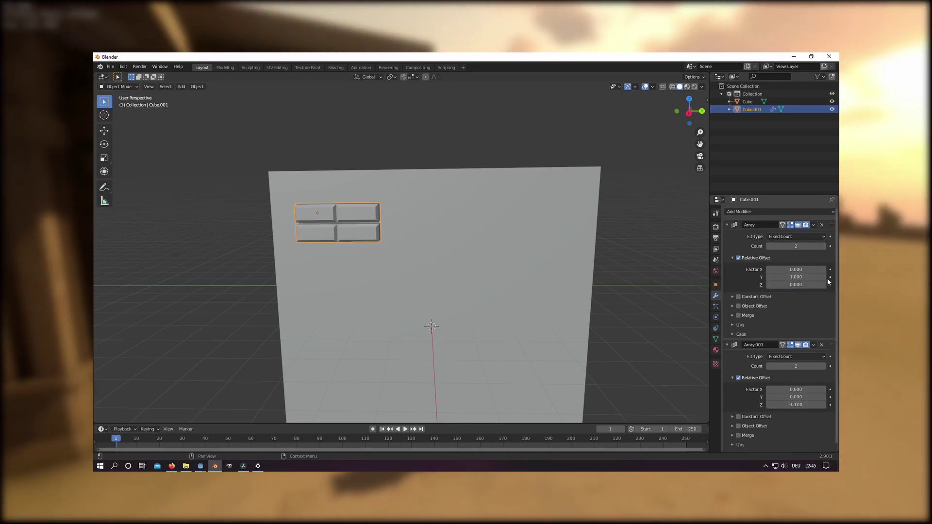
pyautogui.doubleClick(824, 277)
pyautogui.write('1.1')
pyautogui.press('Return')
# Increase the brick counts to 6 in the first array and 12 in the second array
pyautogui.moveTo(514, 296); pyautogui.dragTo(490, 297, button='middle')
pyautogui.moveTo(771, 246)
pyautogui.mouseDown()
pyautogui.moveTo(801, 247)
pyautogui.moveTo(771, 249)
pyautogui.mouseUp()
pyautogui.click(768, 246)
pyautogui.scroll(-1, 801, 340)
pyautogui.keyDown('ctrl'); pyautogui.scroll(10, 824, 360); pyautogui.keyUp('ctrl')
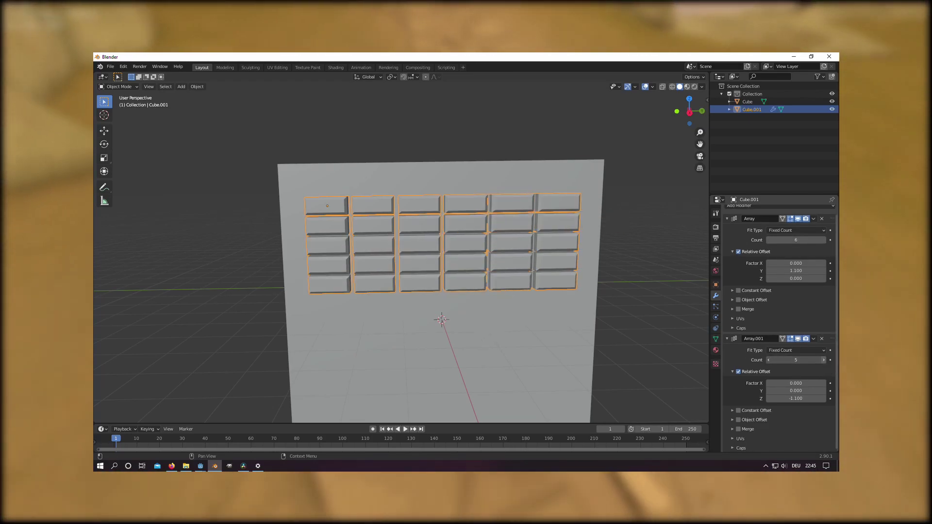
pyautogui.scroll(-2, 570, 313)
pyautogui.moveTo(576, 311); pyautogui.dragTo(570, 313, button='middle')
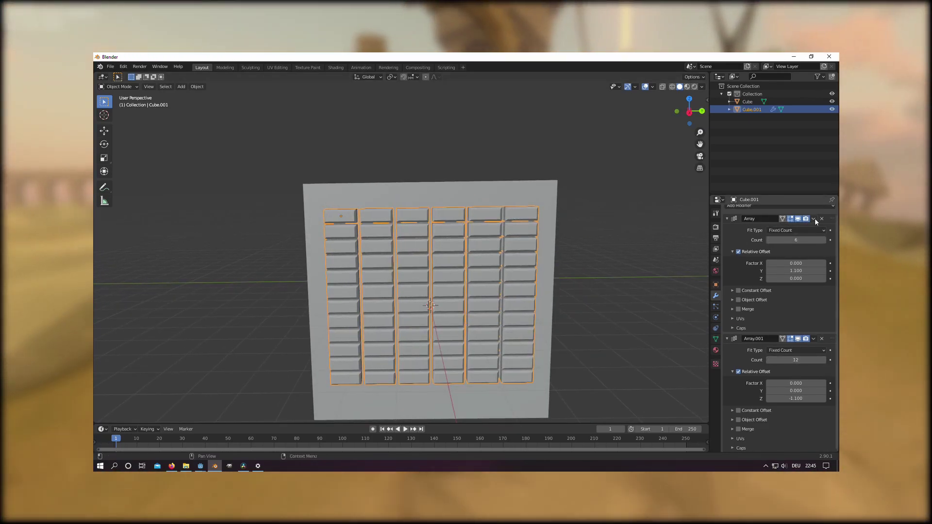
# Apply both Array modifiers to the brick object
pyautogui.click(813, 218)
pyautogui.click(815, 227)
pyautogui.click(814, 225)
pyautogui.click(815, 234)
# Separate the brick mesh by loose parts so each brick is its own object
pyautogui.press('Tab')
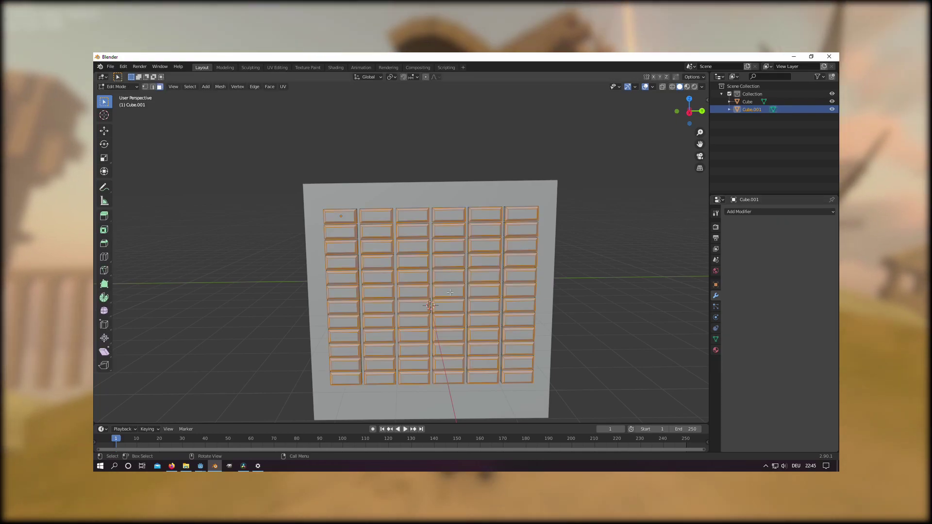
pyautogui.press('l')
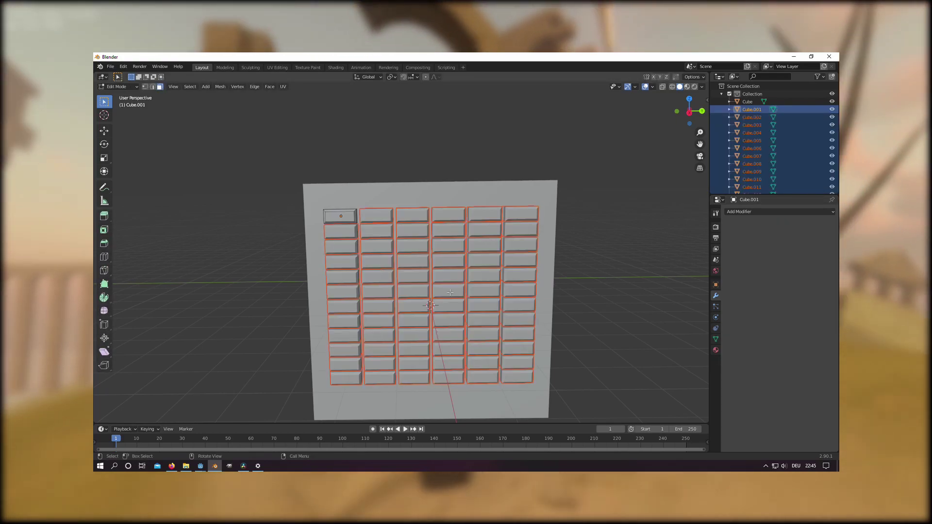
pyautogui.press('Tab')
# Set the origin of every selected brick to its own geometry
pyautogui.rightClick(449, 292)
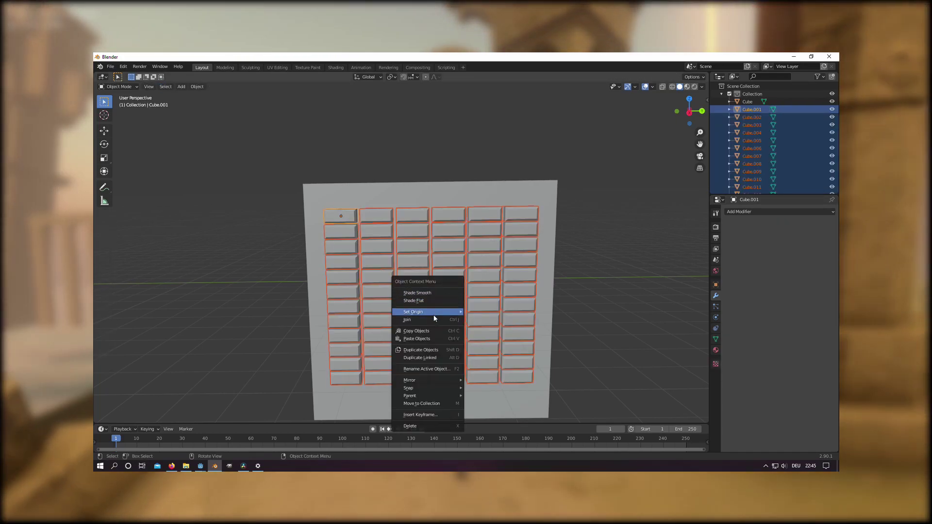
pyautogui.moveTo(435, 313)
pyautogui.click(490, 322)
# Randomize the bricks' transforms with a small X location, 0.02 m Y, 0.05 m Z, and rotations of 0.72°, 0.39° and 3.5°
pyautogui.press('F3')
pyautogui.write('rando')
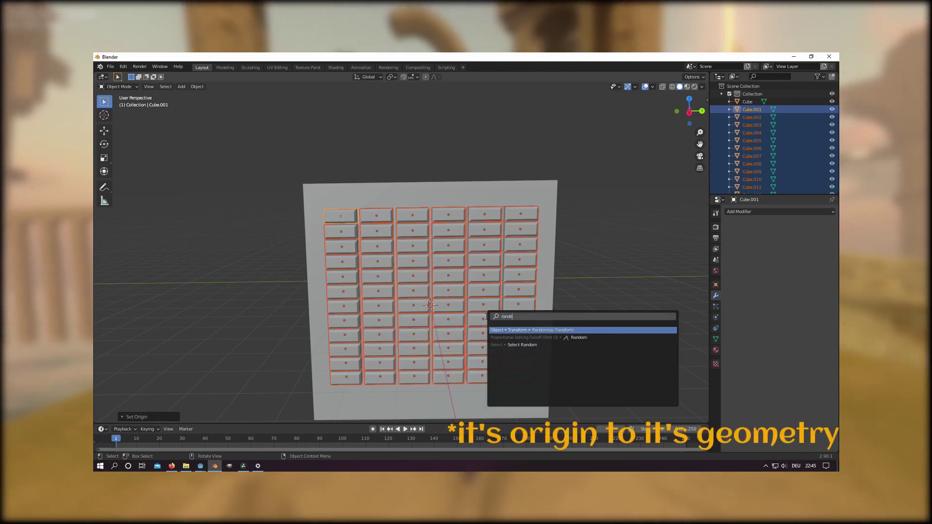
pyautogui.press('Return')
pyautogui.click(146, 416)
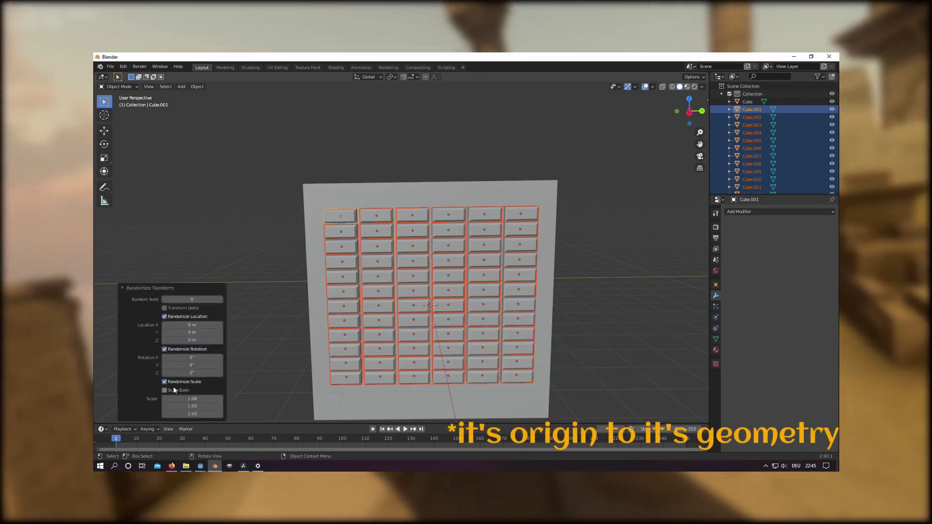
pyautogui.moveTo(192, 325)
pyautogui.mouseDown()
pyautogui.moveTo(207, 324)
pyautogui.moveTo(184, 337)
pyautogui.moveTo(185, 325)
pyautogui.moveTo(185, 340)
pyautogui.mouseUp()
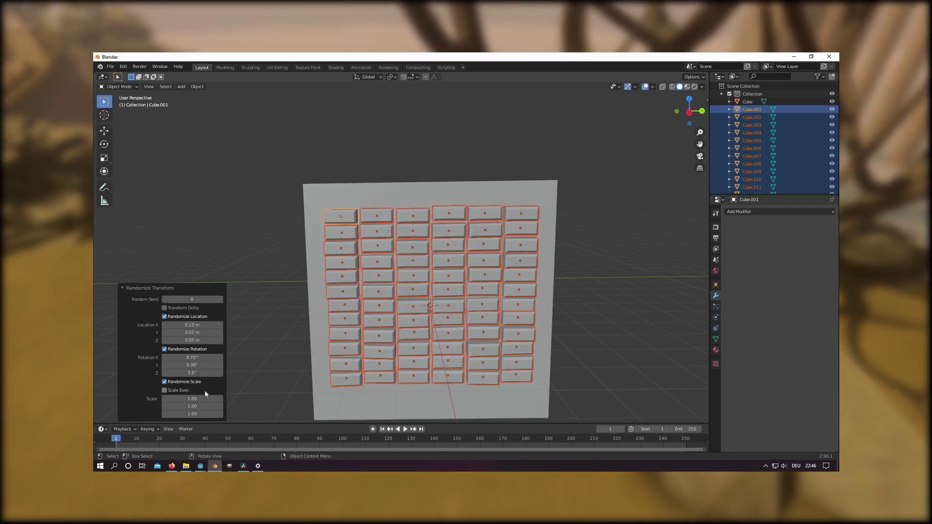
pyautogui.moveTo(196, 326); pyautogui.dragTo(213, 326)
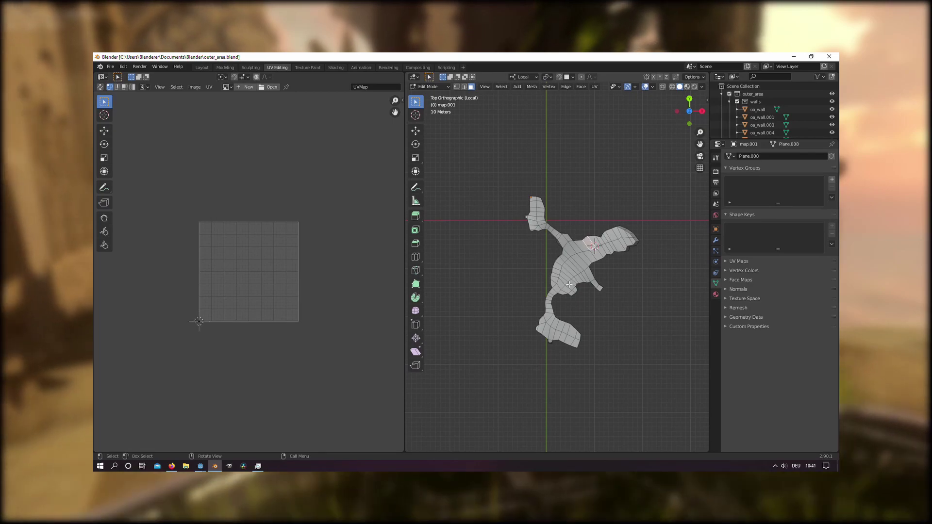
# UV unwrap all faces of the map terrain mesh with the standard Unwrap method
pyautogui.press('a')
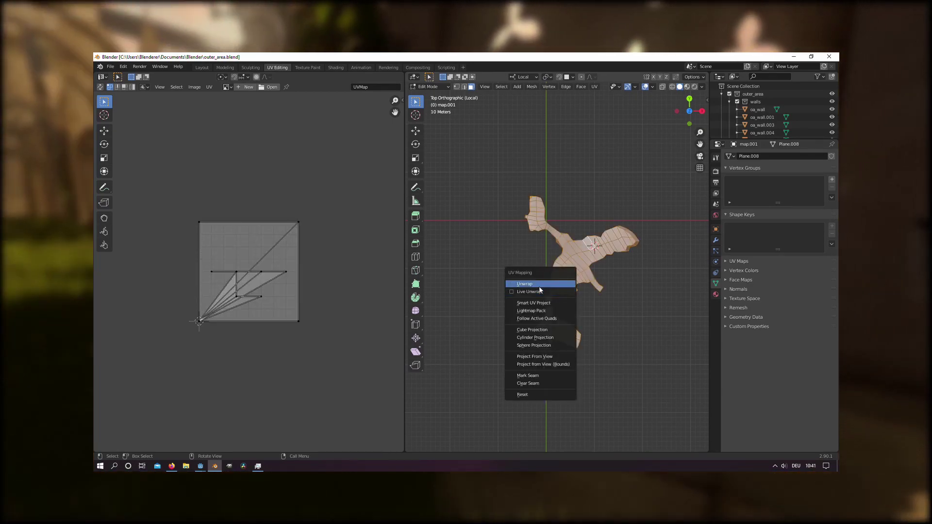
pyautogui.click(540, 285)
pyautogui.moveTo(587, 268); pyautogui.dragTo(541, 263, button='middle')
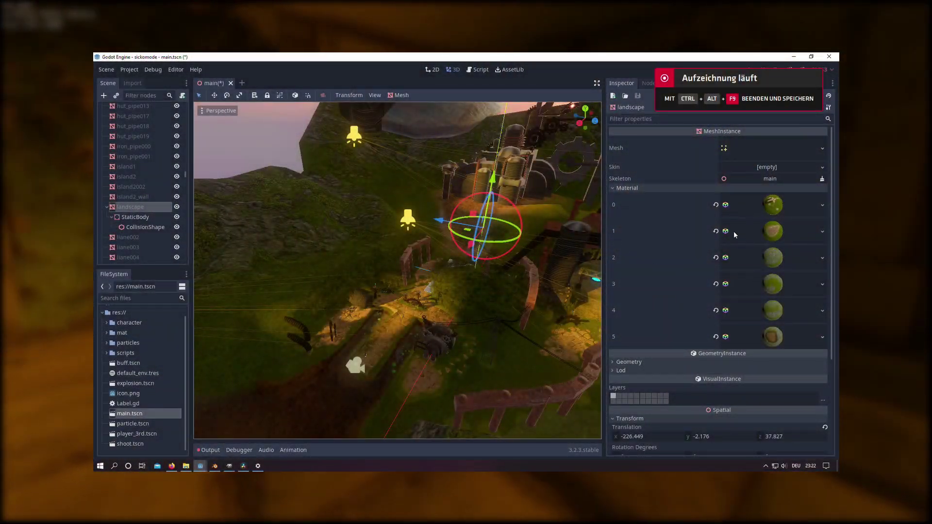
# Open the landscape mesh's material in slot 1 and expand its Albedo settings
pyautogui.click(773, 232)
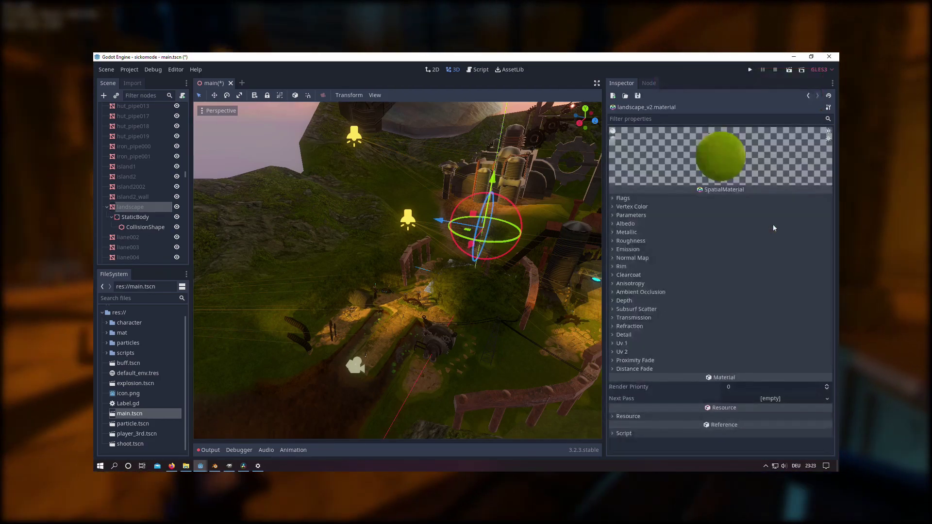
pyautogui.click(774, 224)
pyautogui.click(774, 253)
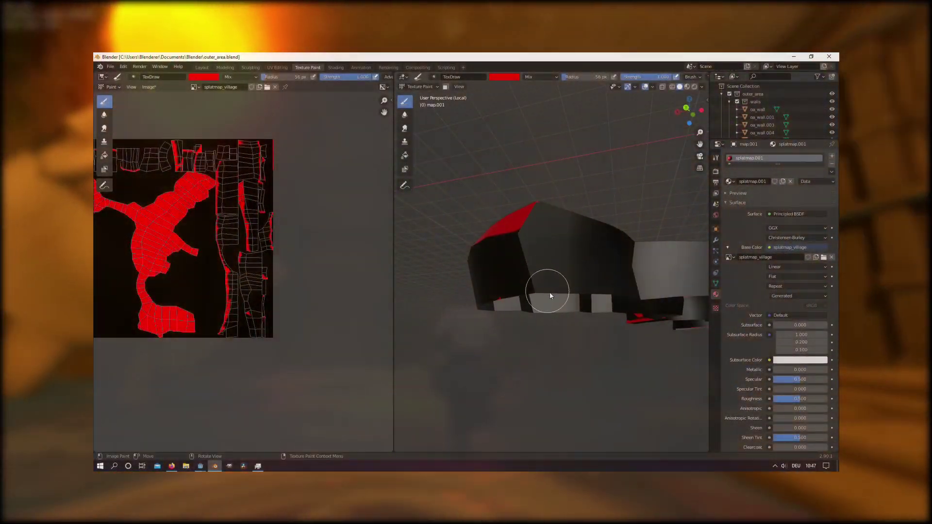
# Paint a red stroke on the side of the map mesh with the TexDraw brush on the splatmap_village texture
pyautogui.scroll(-3, 548, 294)
pyautogui.moveTo(547, 294)
pyautogui.mouseDown(button='middle')
pyautogui.moveTo(518, 326)
pyautogui.moveTo(590, 312)
pyautogui.moveTo(522, 266)
pyautogui.mouseUp(button='middle')
pyautogui.moveTo(522, 263)
pyautogui.mouseDown()
pyautogui.moveTo(479, 246)
pyautogui.moveTo(543, 264)
pyautogui.mouseUp()
pyautogui.moveTo(629, 290)
pyautogui.mouseDown(button='middle')
pyautogui.moveTo(662, 304)
pyautogui.moveTo(531, 297)
pyautogui.mouseUp(button='middle')
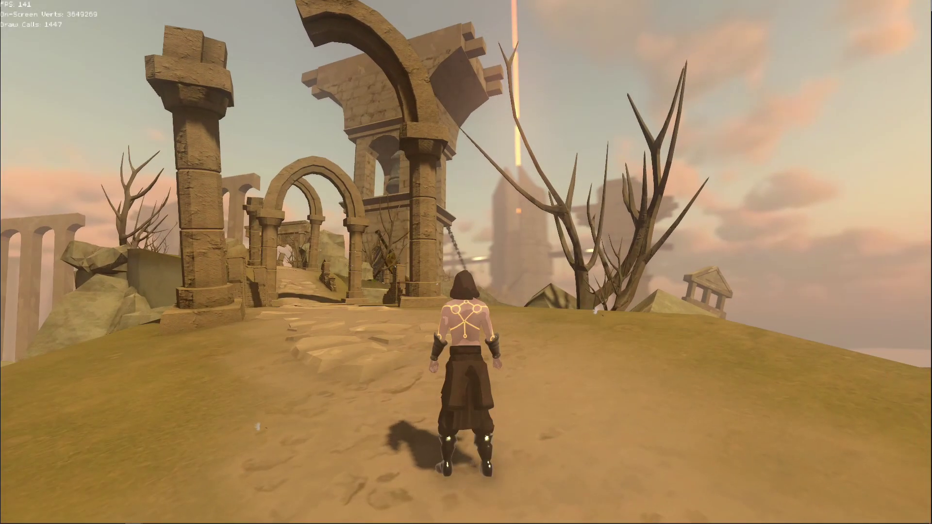
pyautogui.press('w')
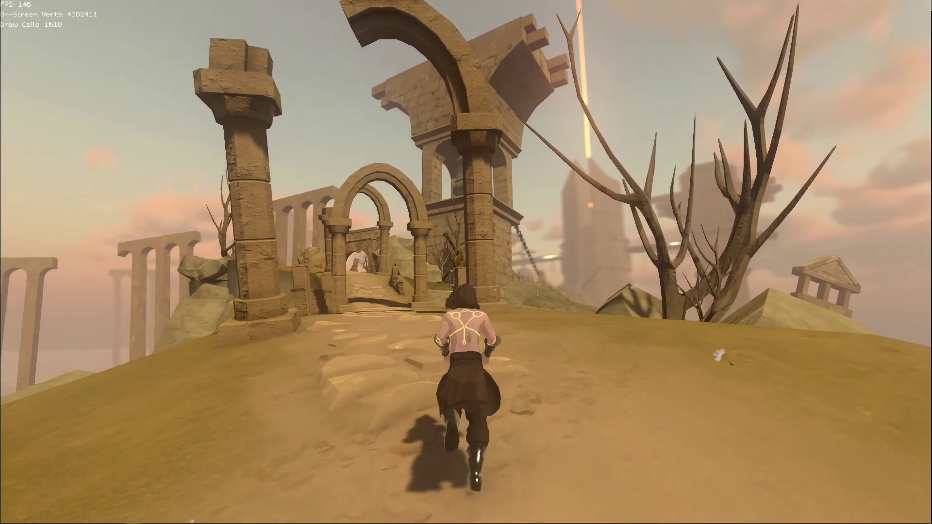